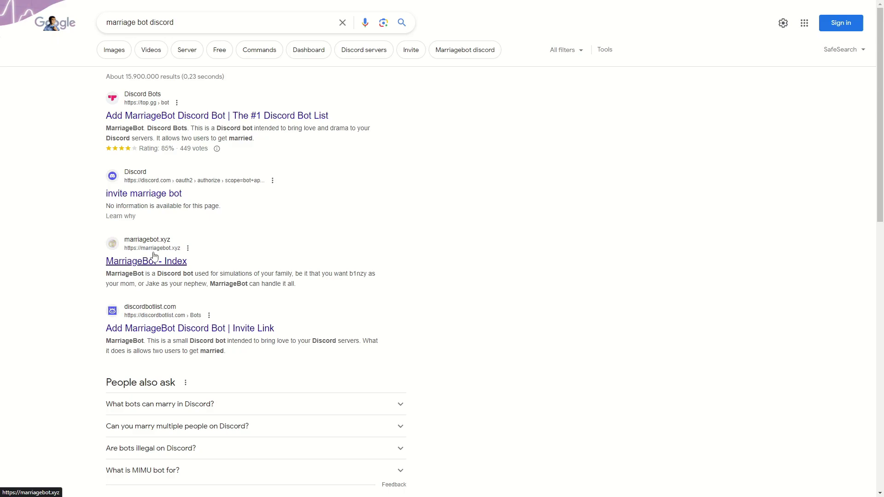
# - Open the MarriageBot website from the search results and log in by authorizing its access to the Discord account
pyautogui.click(154, 266)
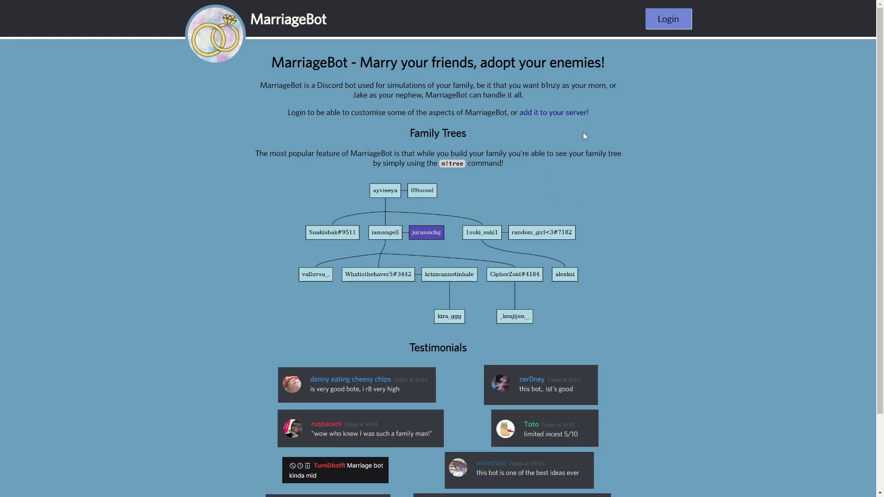
pyautogui.scroll(-3, 508, 139)
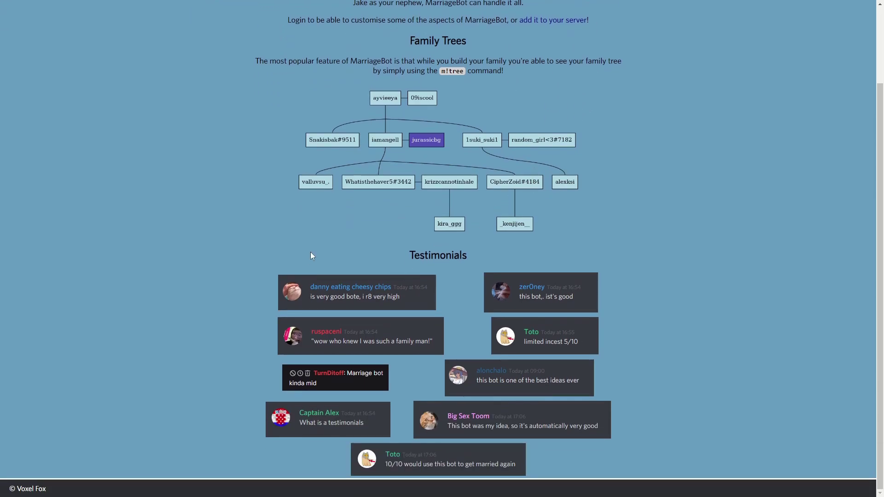
pyautogui.scroll(3, 364, 187)
pyautogui.scroll(-3, 366, 129)
pyautogui.scroll(3, 446, 226)
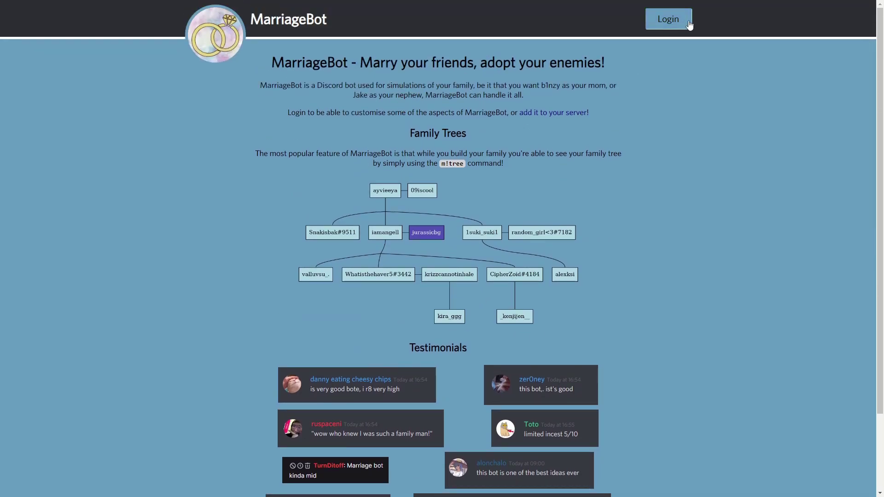
pyautogui.click(672, 26)
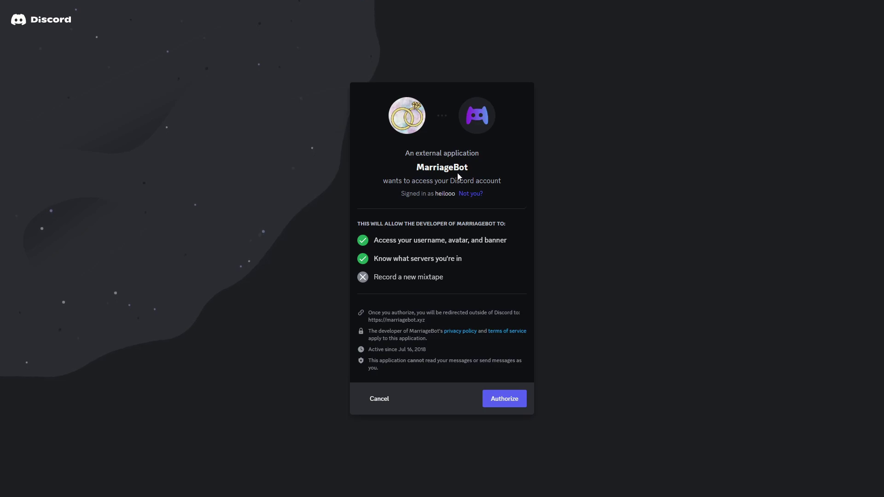
pyautogui.click(503, 404)
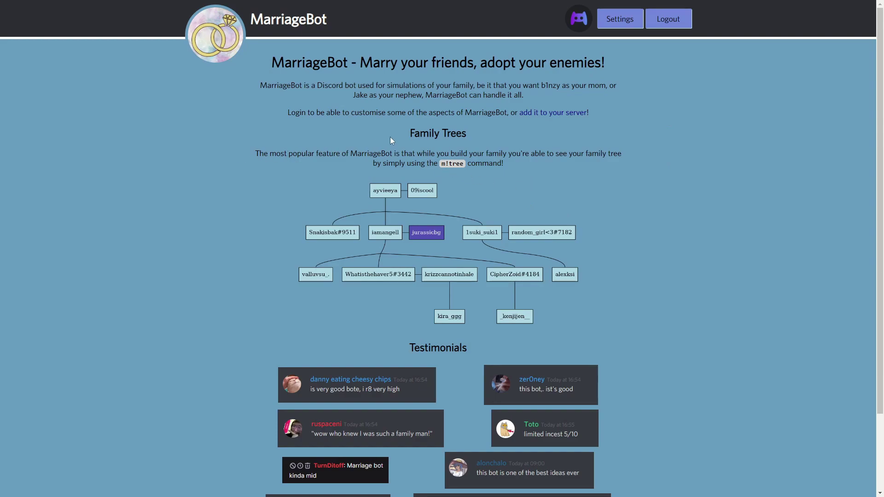
# - Read the Family Trees section of the MarriageBot page, including its description and the m!tree command
pyautogui.tripleClick(446, 136)
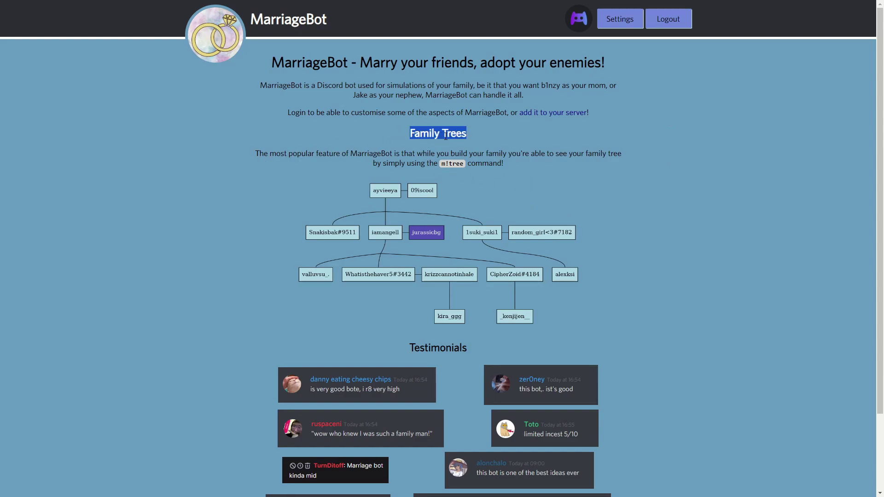
pyautogui.click(445, 136)
pyautogui.moveTo(255, 153); pyautogui.dragTo(611, 153)
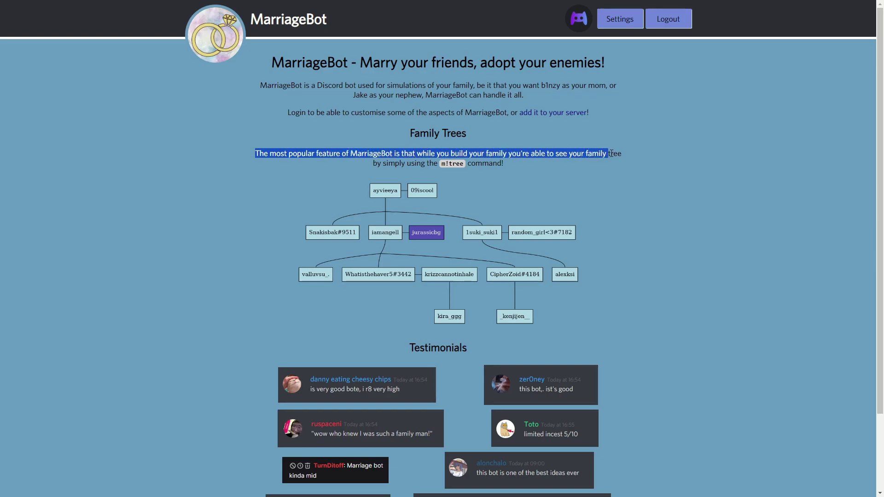
pyautogui.click(610, 154)
pyautogui.moveTo(441, 164); pyautogui.dragTo(464, 163)
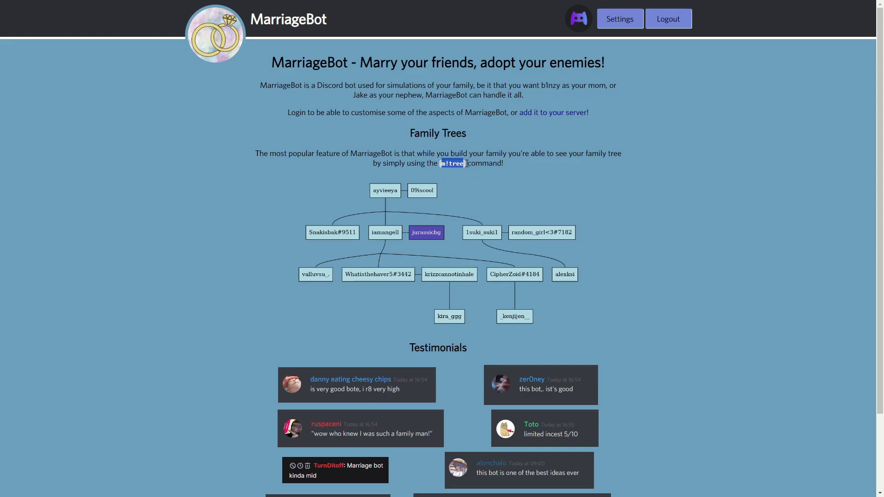
pyautogui.click(563, 149)
pyautogui.scroll(-3, 550, 180)
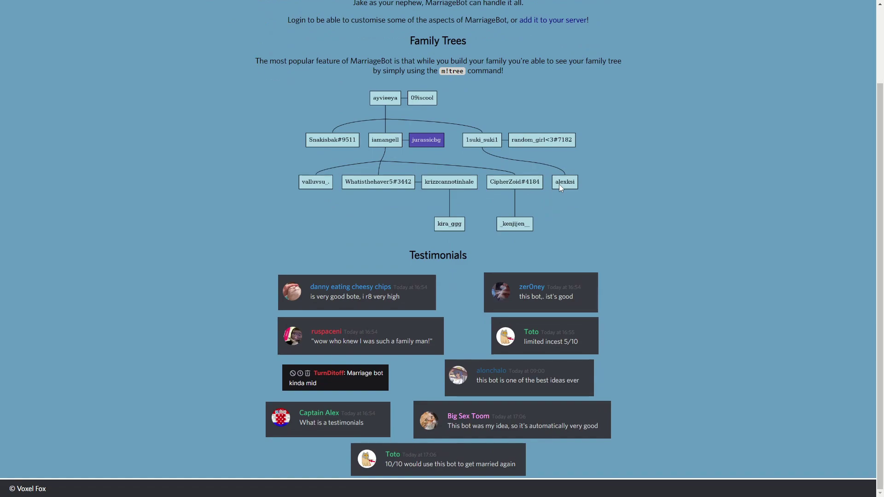
# - Add MarriageBot to the gaming Template server and authorize the Send Messages, Embed Links and Attach Files permissions
pyautogui.scroll(3, 561, 197)
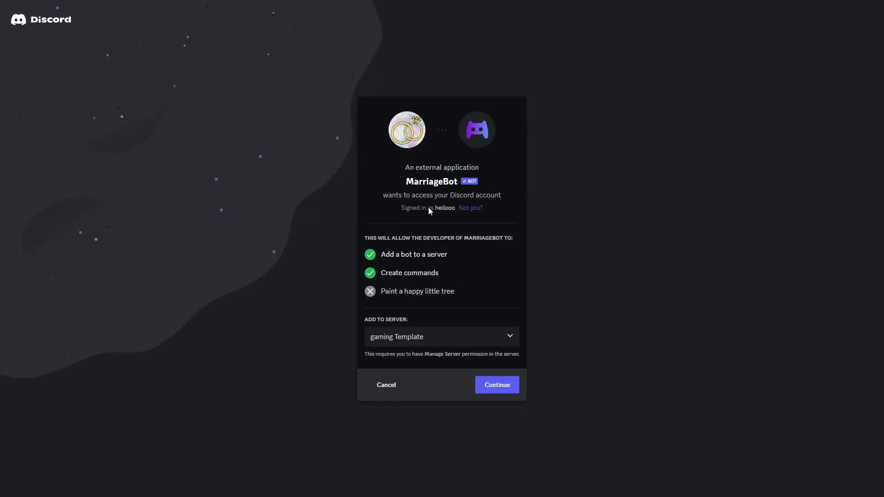
pyautogui.click(397, 339)
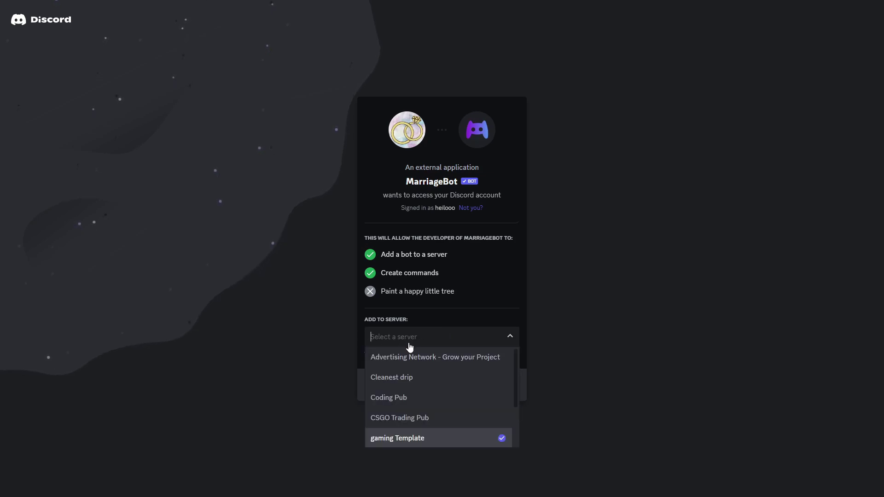
pyautogui.click(407, 438)
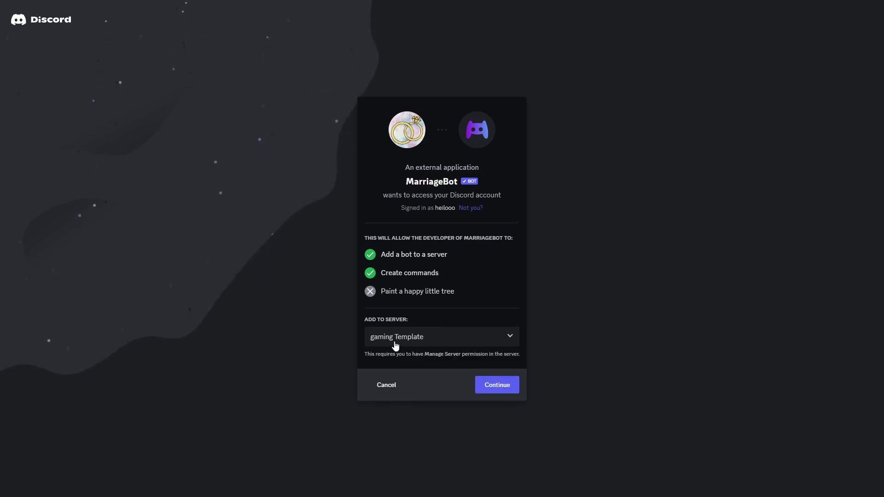
pyautogui.click(499, 391)
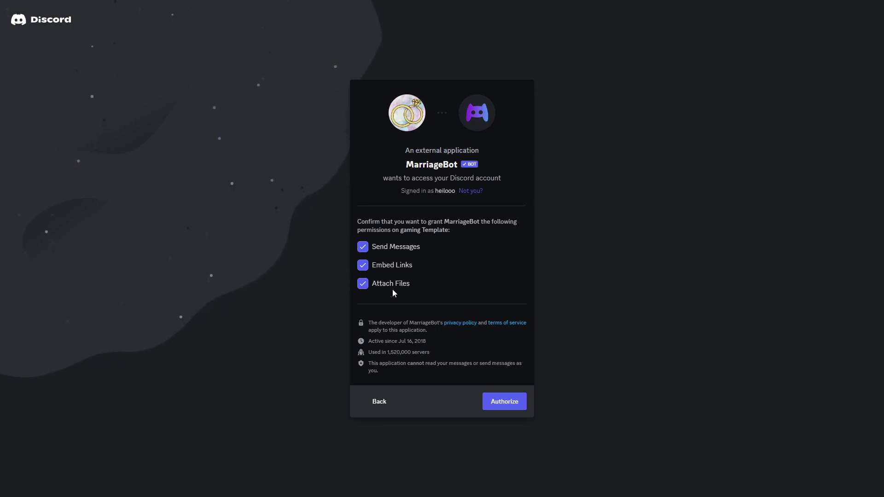
pyautogui.click(500, 402)
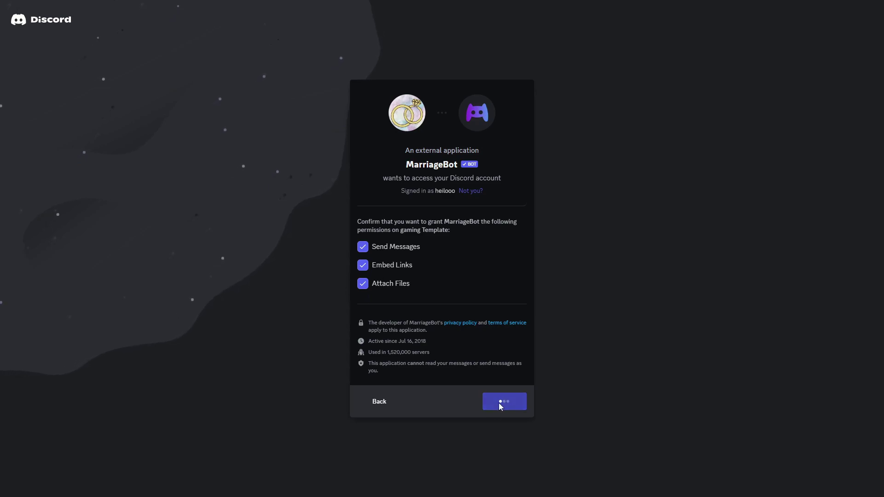
pyautogui.click(384, 295)
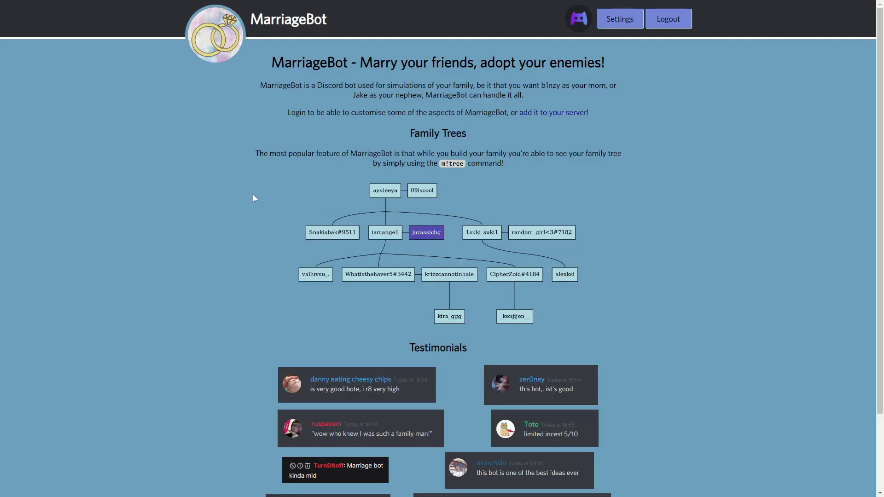
# - Return to the gaming Template server in Discord and view MarriageBot's profile from the member list
pyautogui.hotkey('ctrl', 'w')
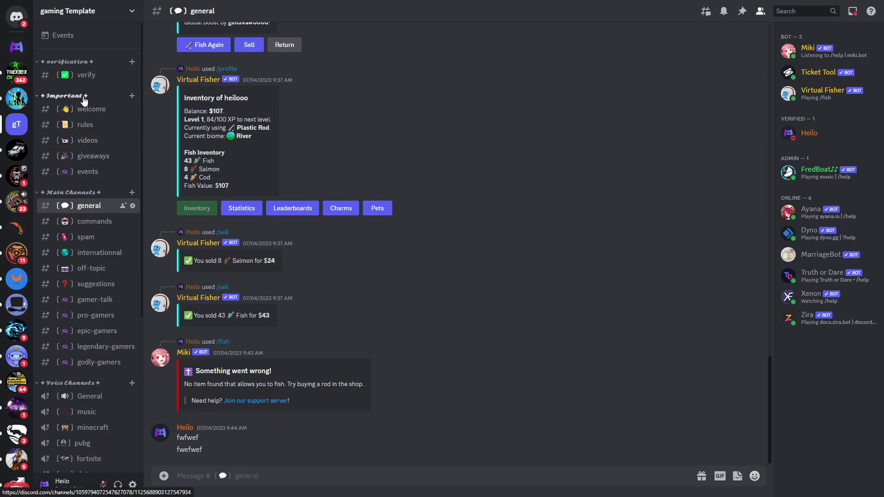
pyautogui.click(815, 255)
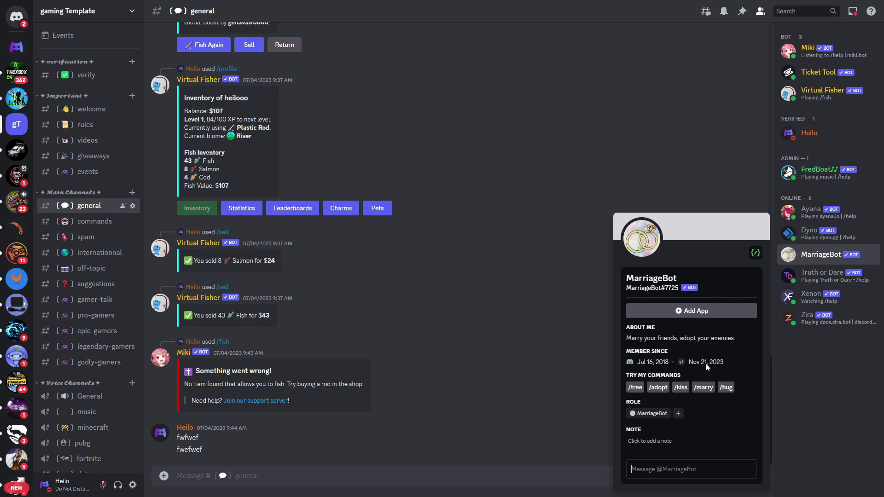
pyautogui.click(443, 288)
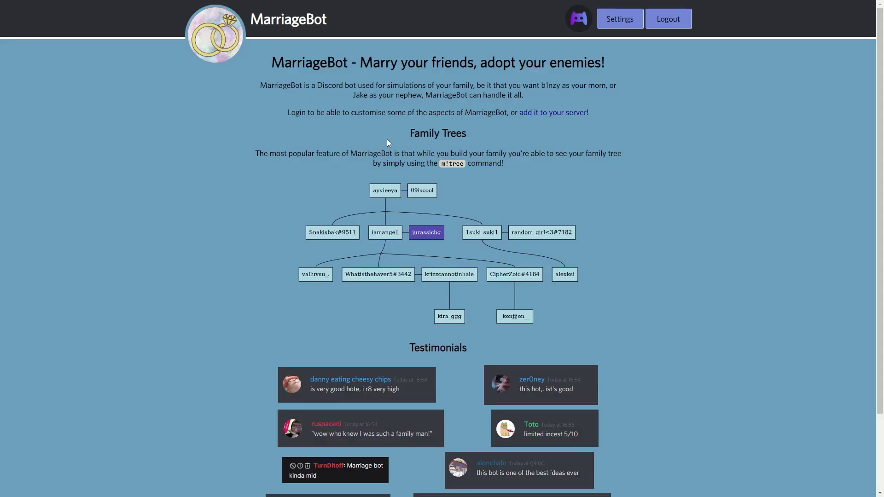
# - Copy the m!tree command from the MarriageBot website and send it in the Discord server's general channel
pyautogui.scroll(-2, 381, 134)
pyautogui.scroll(2, 299, 239)
pyautogui.moveTo(441, 163); pyautogui.dragTo(463, 166)
pyautogui.hotkey('ctrl', 'c')
pyautogui.click(443, 163)
pyautogui.click(443, 164)
pyautogui.click(615, 168)
pyautogui.hotkey('alt', 'Tab')
pyautogui.hotkey('ctrl', 'v')
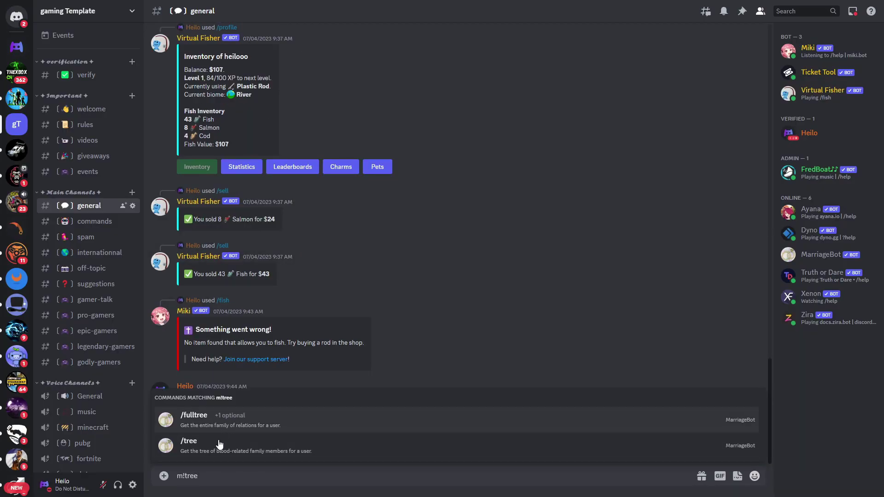
# - Run MarriageBot's /tree command with your own account as the user and read the reply about /fulltree
pyautogui.click(186, 450)
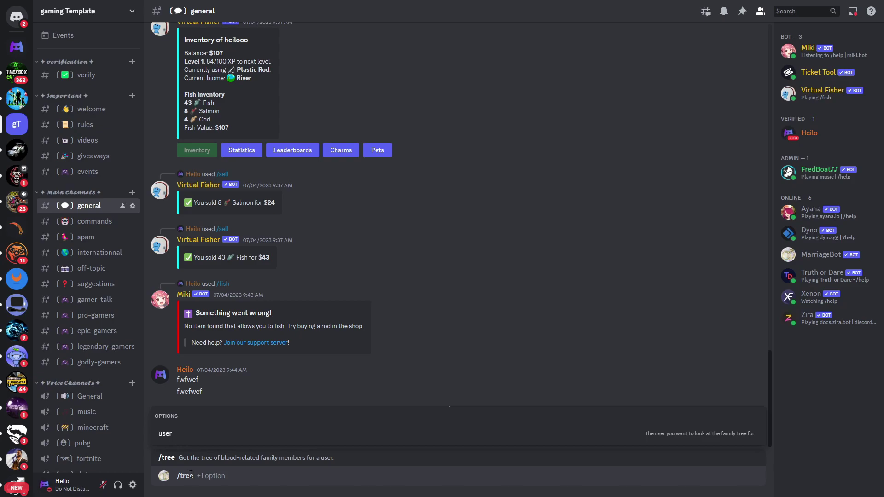
pyautogui.click(187, 434)
pyautogui.click(187, 397)
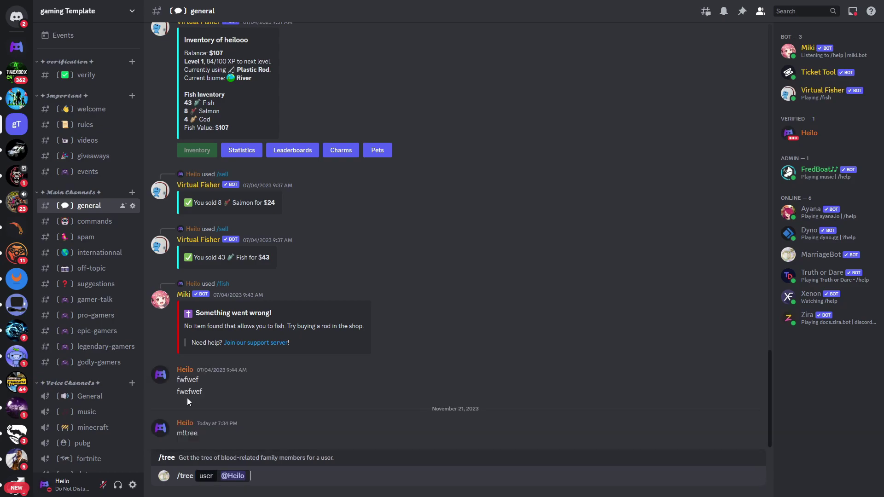
pyautogui.press('Return')
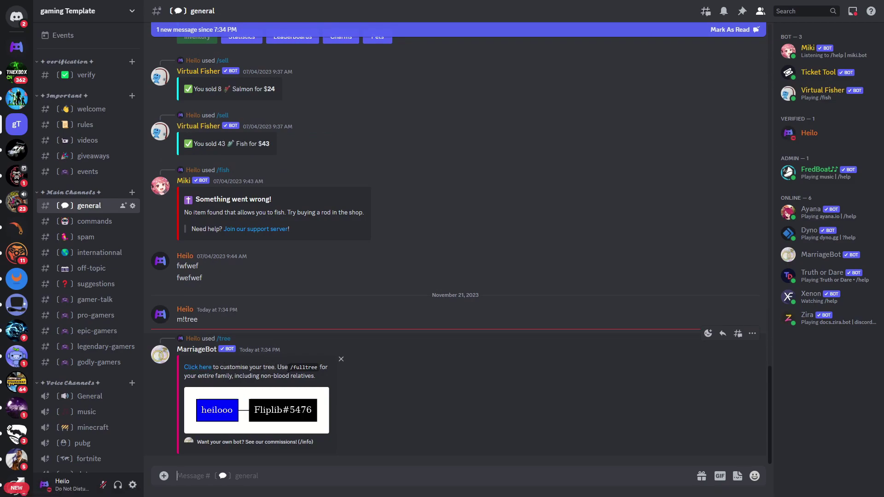
pyautogui.doubleClick(303, 367)
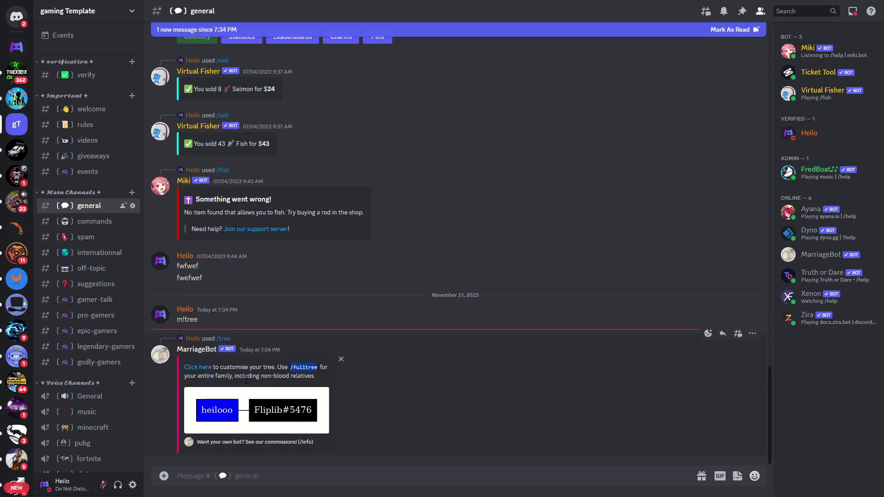
pyautogui.click(195, 378)
# - Run MarriageBot's /marry command in the general channel with your own account as the target
pyautogui.click(261, 484)
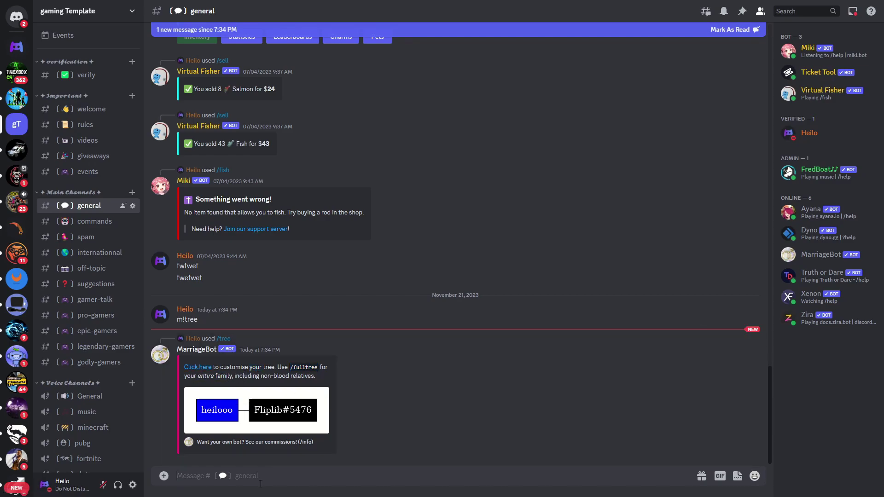
pyautogui.write('/marr')
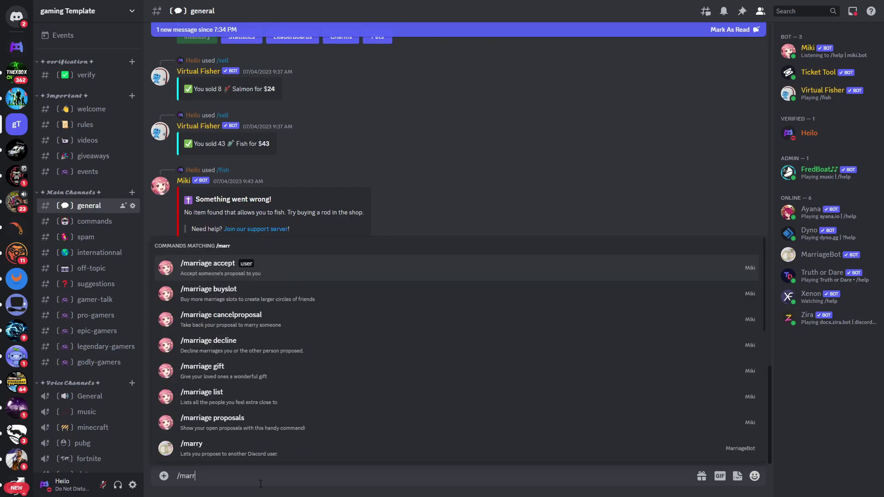
pyautogui.write('y')
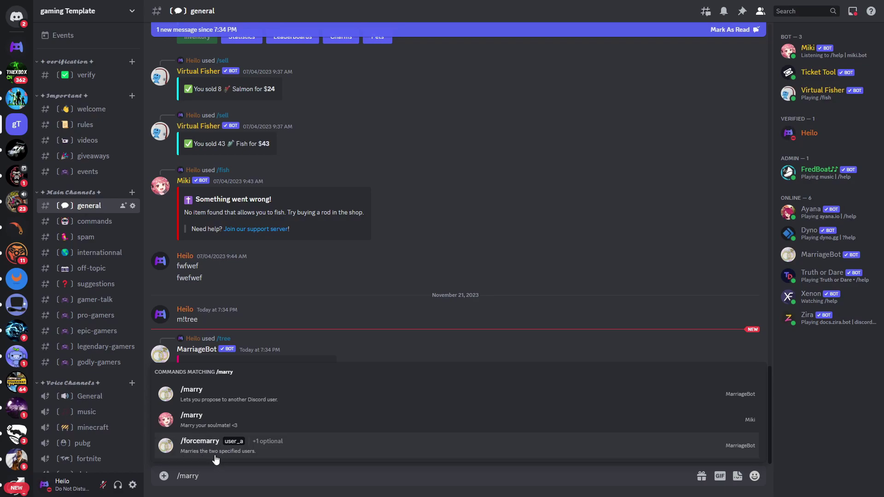
pyautogui.click(193, 403)
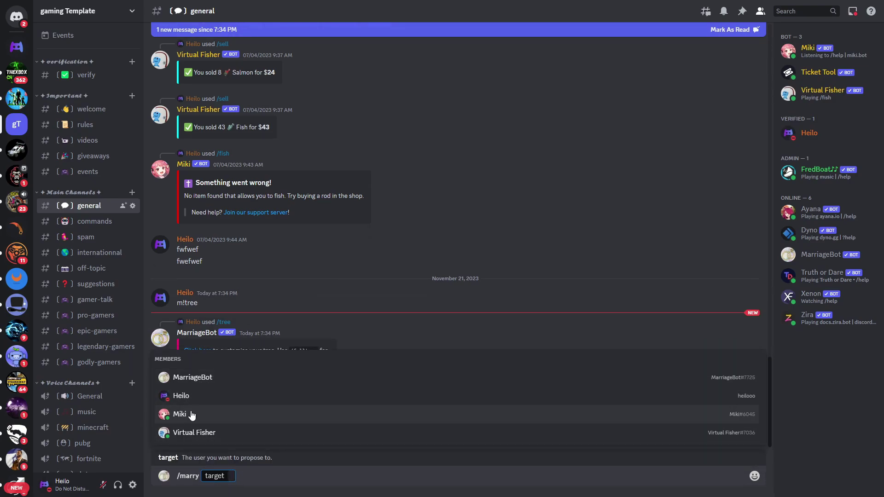
pyautogui.click(187, 398)
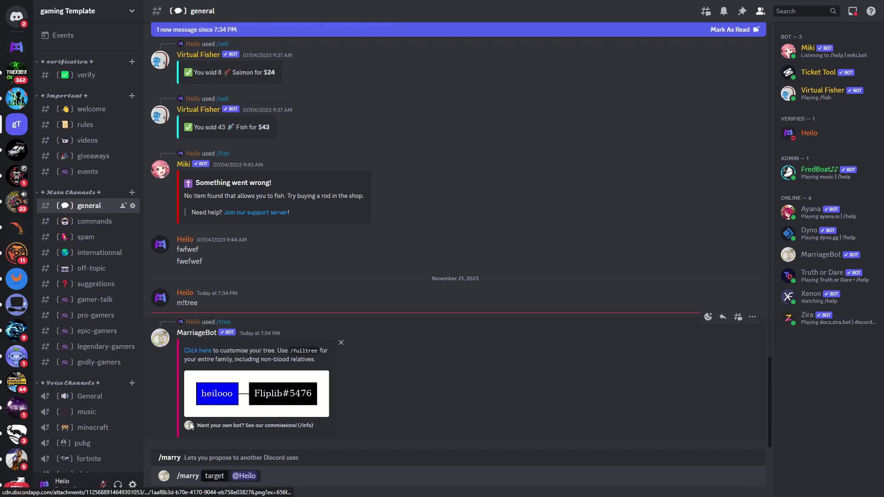
pyautogui.press('Return')
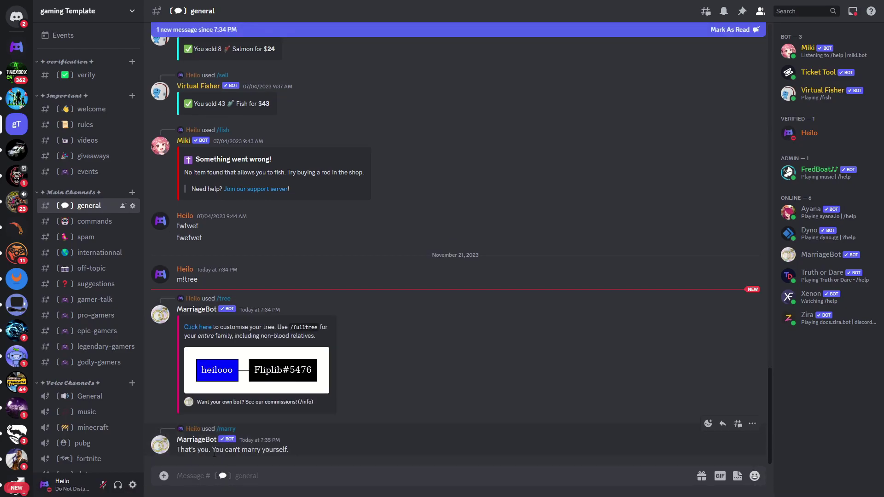
# - Run the /marry command with MarriageBot as the target and read its reply
pyautogui.write('/marry')
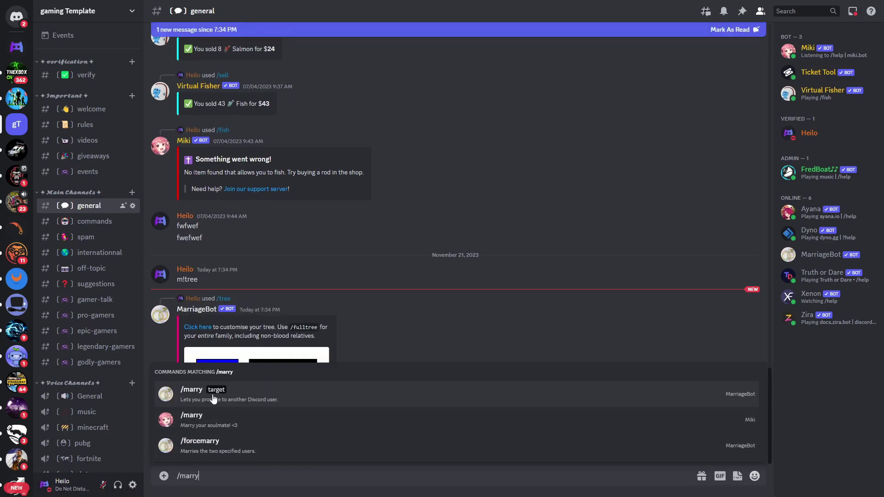
pyautogui.click(213, 398)
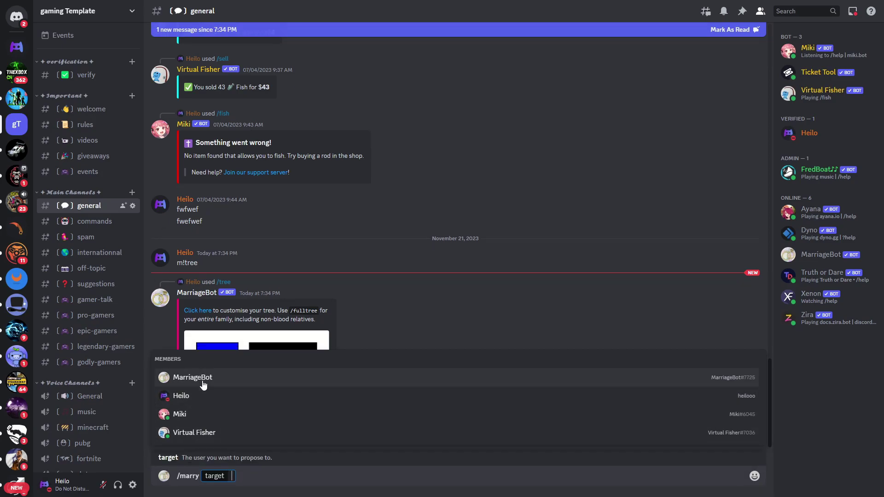
pyautogui.click(203, 382)
pyautogui.press('Return')
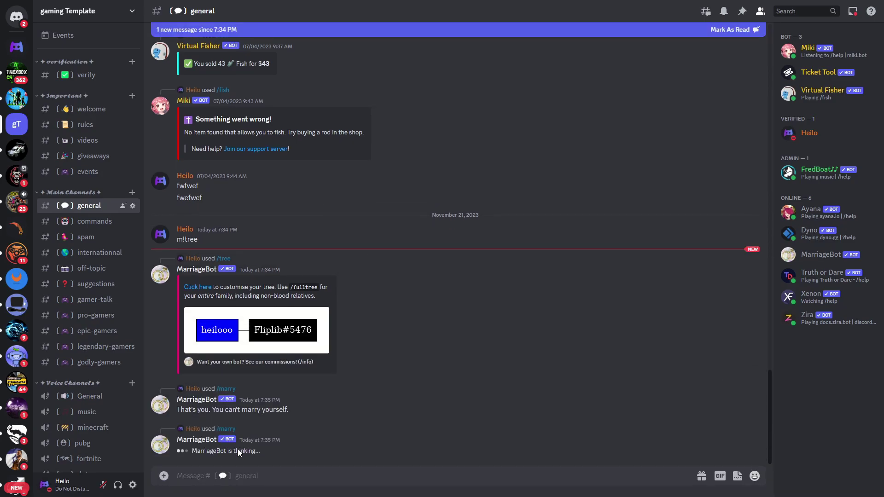
pyautogui.moveTo(178, 449); pyautogui.dragTo(322, 450)
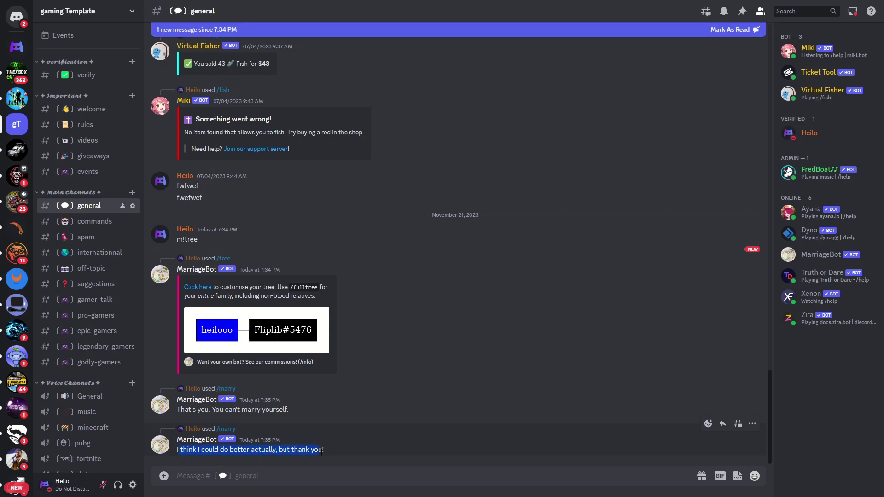
# - Run MarriageBot's /marry command in the general channel with Virtual Fisher as the target
pyautogui.click(224, 480)
pyautogui.write('/marry')
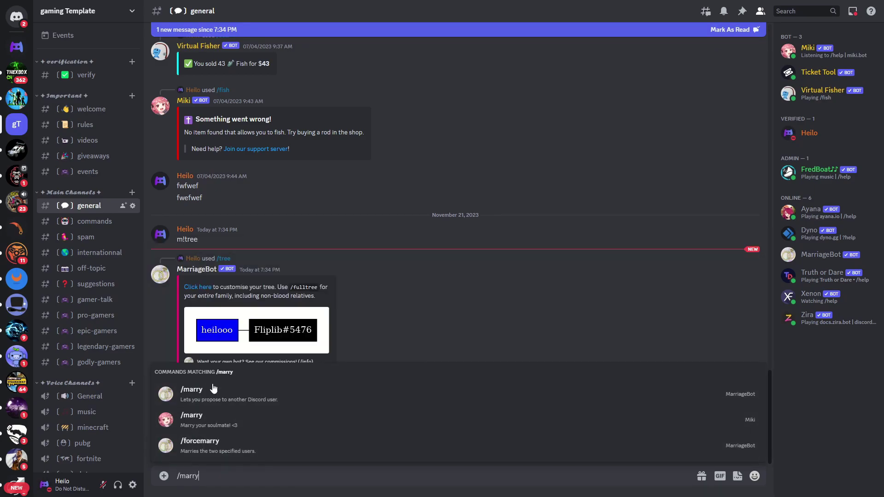
pyautogui.click(208, 390)
pyautogui.click(197, 431)
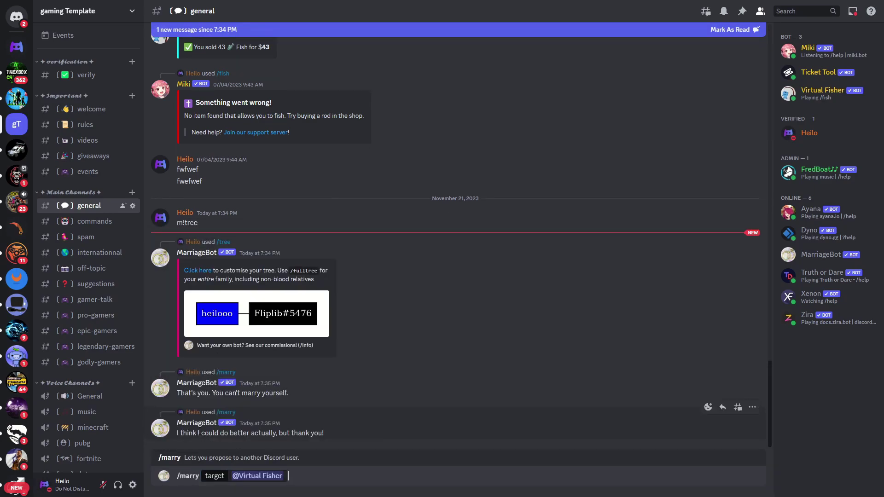
pyautogui.press('Return')
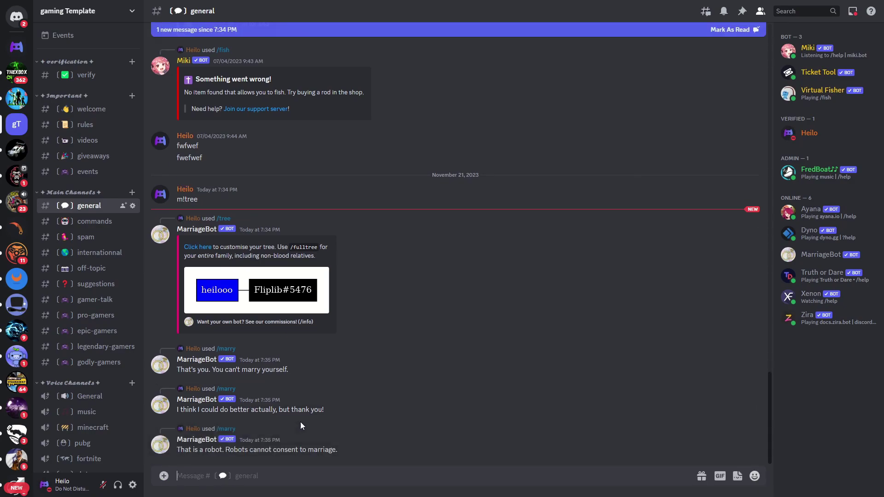
# - Start another MarriageBot /marry command in the general channel, leaving its target empty
pyautogui.write('/')
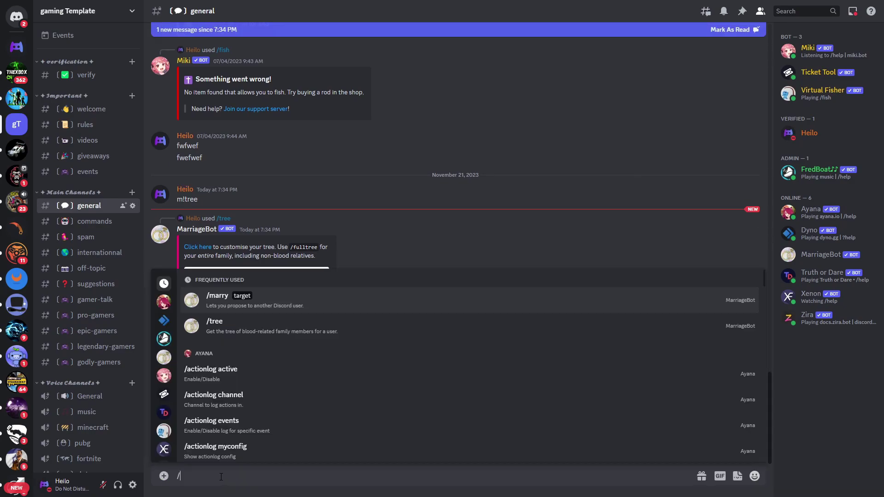
pyautogui.press('BackSpace')
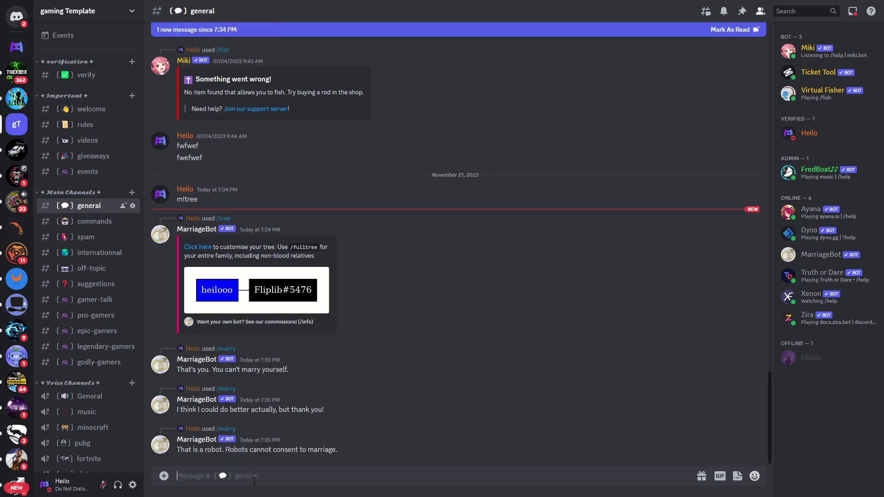
pyautogui.write('/marry')
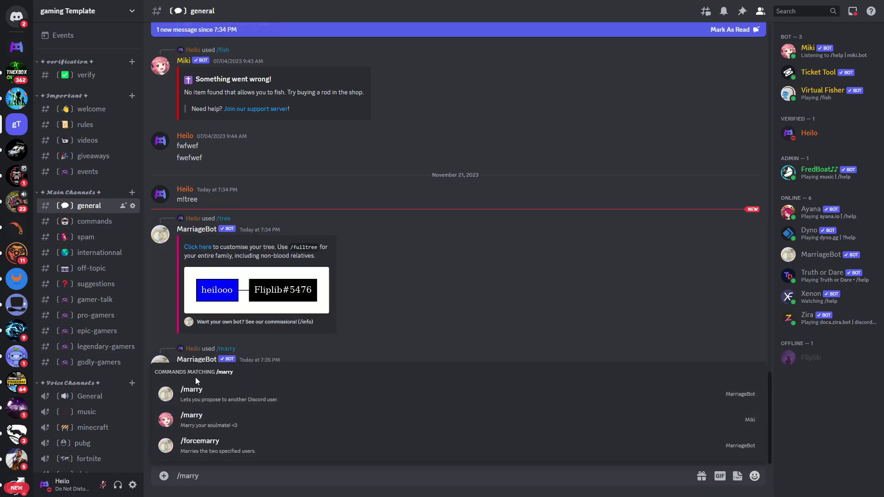
pyautogui.click(205, 400)
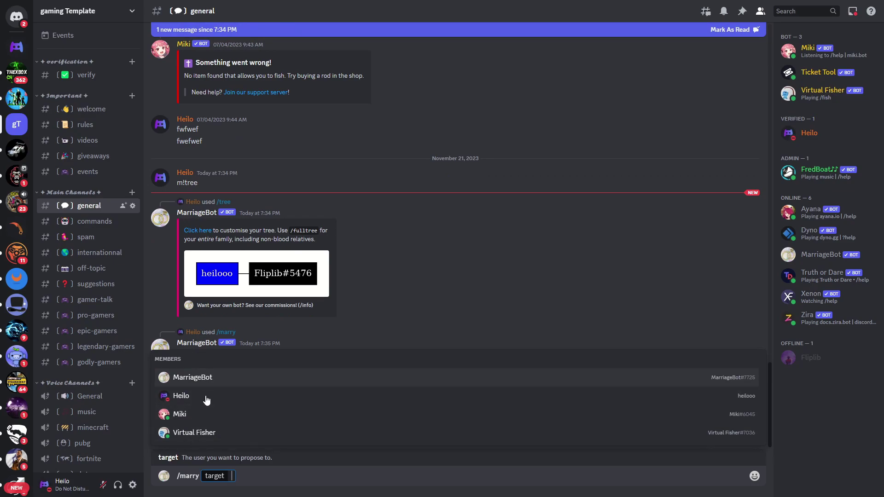
# - Assign the Verified role to the offline member from their profile
pyautogui.click(804, 359)
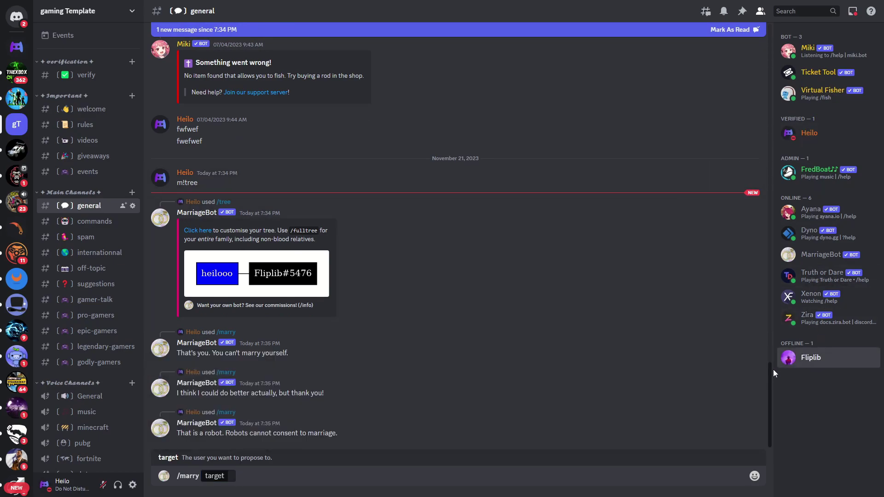
pyautogui.click(629, 416)
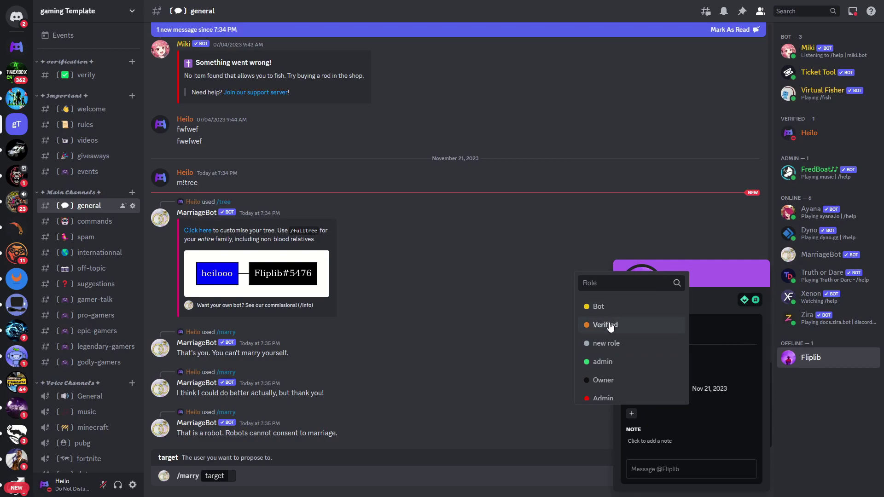
pyautogui.click(299, 460)
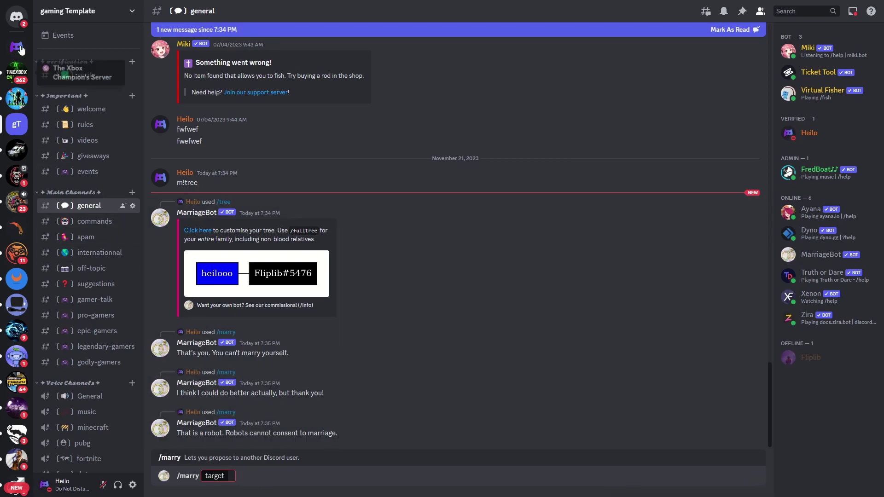
# - Return to the gaming Template server and send the pending /marry command with the offline member as the target
pyautogui.click(16, 16)
pyautogui.click(16, 126)
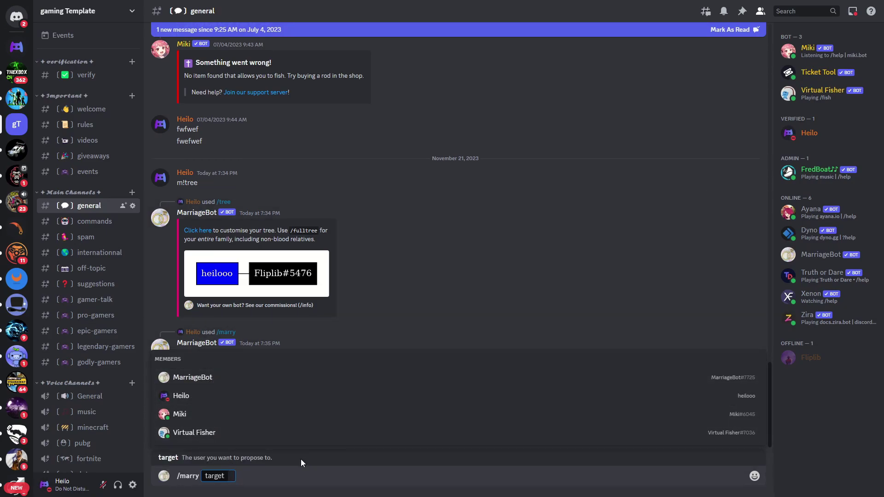
pyautogui.write('@fl')
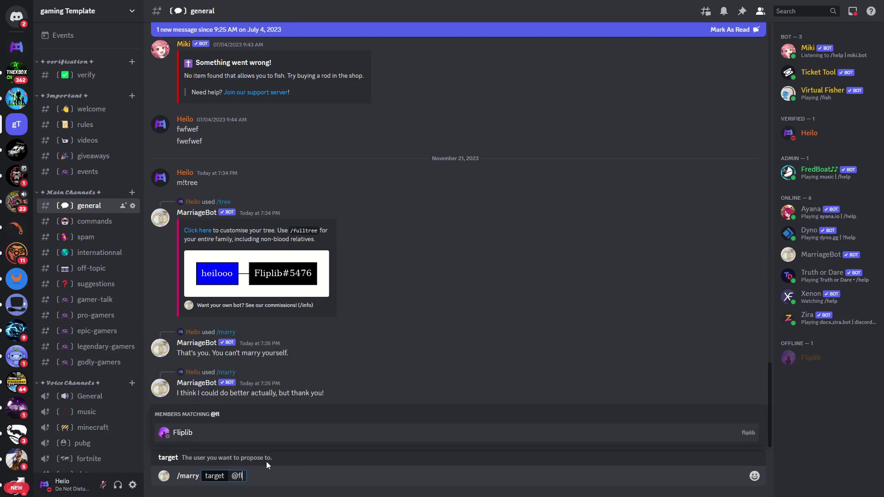
pyautogui.click(190, 435)
pyautogui.press('Return')
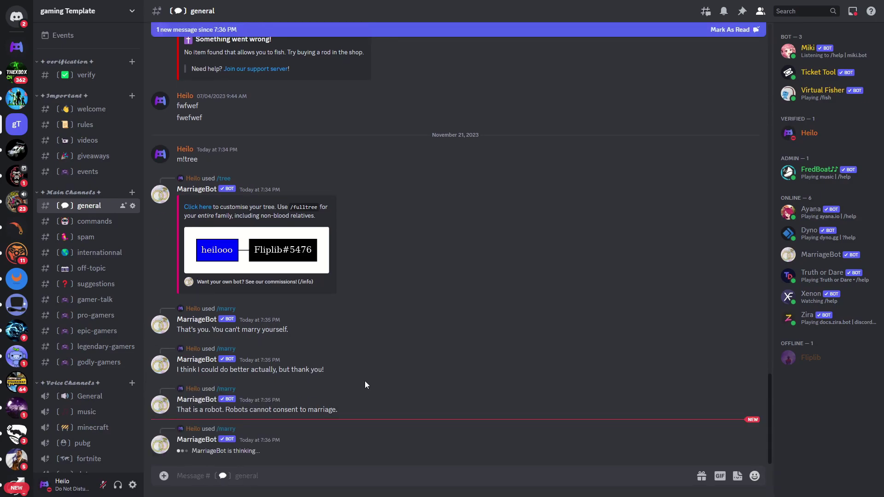
# - Read MarriageBot's reply to the proposal and view the profile of the member it mentions
pyautogui.moveTo(238, 449); pyautogui.dragTo(316, 449)
pyautogui.click(307, 451)
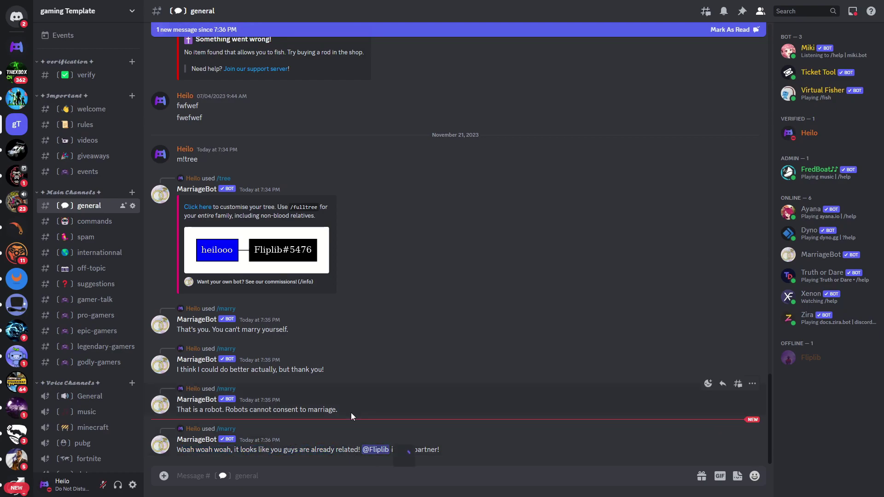
pyautogui.click(373, 451)
pyautogui.click(357, 434)
pyautogui.click(368, 454)
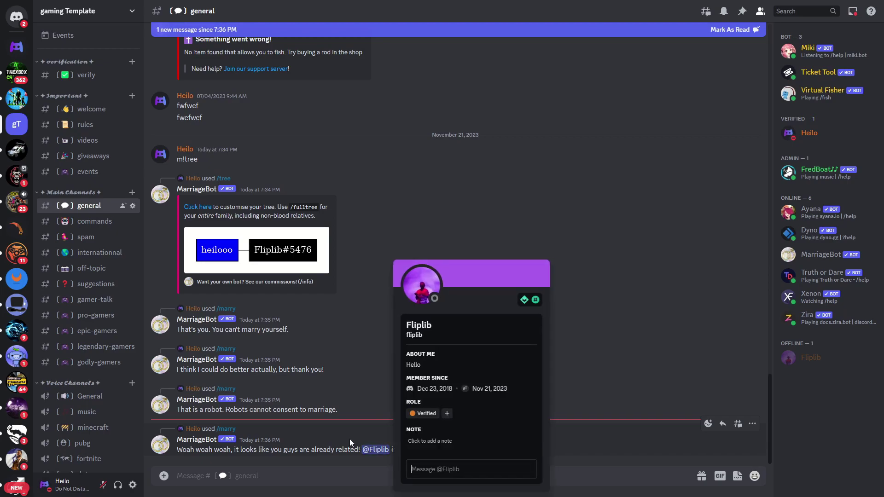
# - Run MarriageBot's /fulltree command in the general channel with your own account as the user
pyautogui.click(274, 476)
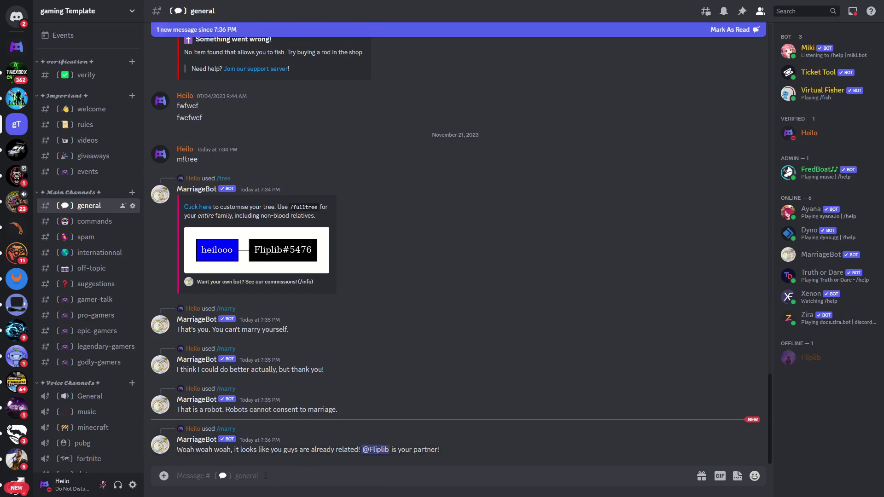
pyautogui.write('/tree')
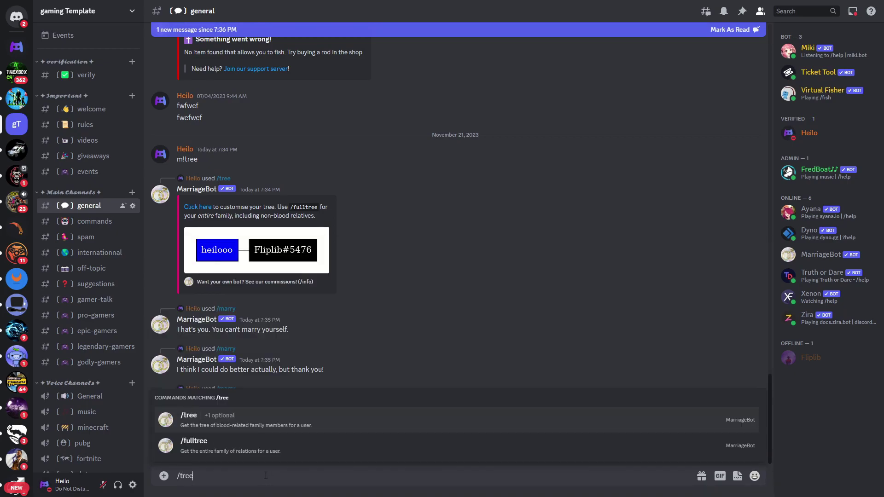
pyautogui.click(247, 446)
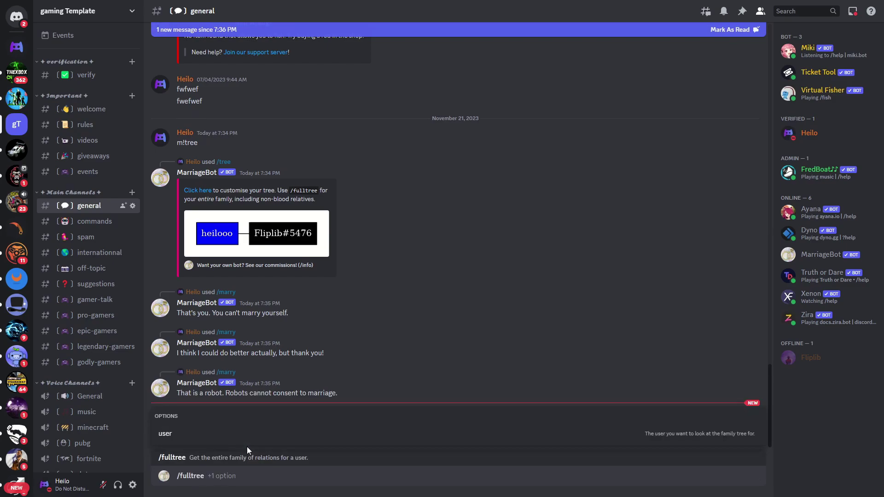
pyautogui.click(247, 446)
pyautogui.click(191, 395)
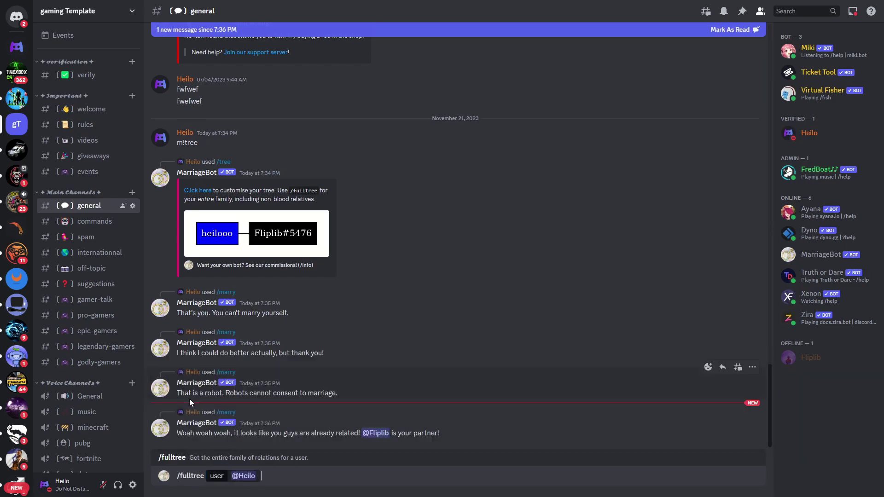
pyautogui.press('Return')
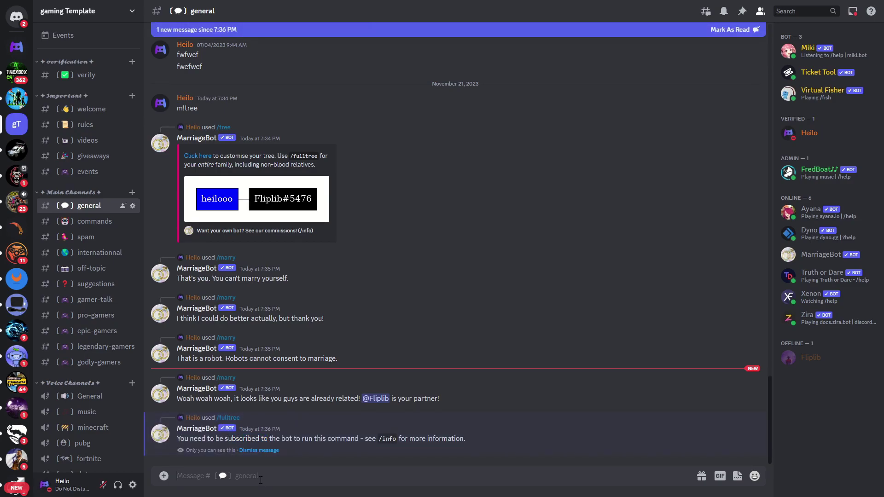
# - Run the /tree command again in the general channel with your own account as the user
pyautogui.write('/tree')
pyautogui.click(207, 415)
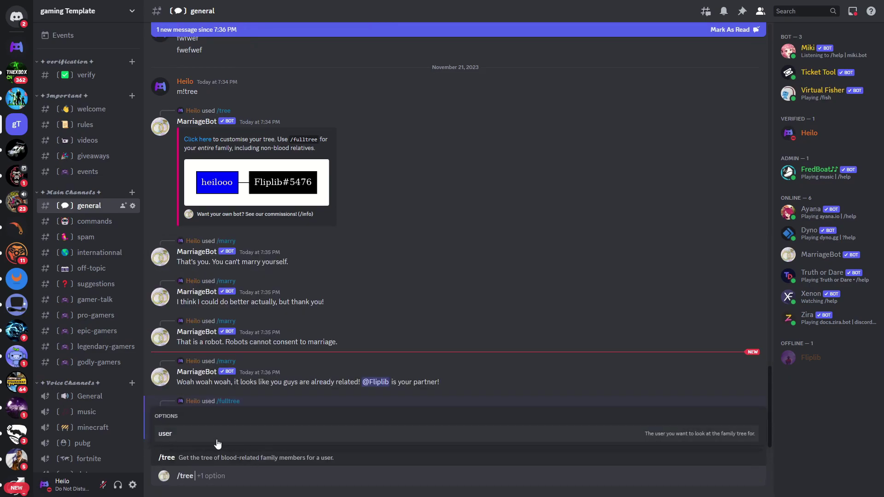
pyautogui.click(217, 435)
pyautogui.click(197, 394)
pyautogui.press('Return')
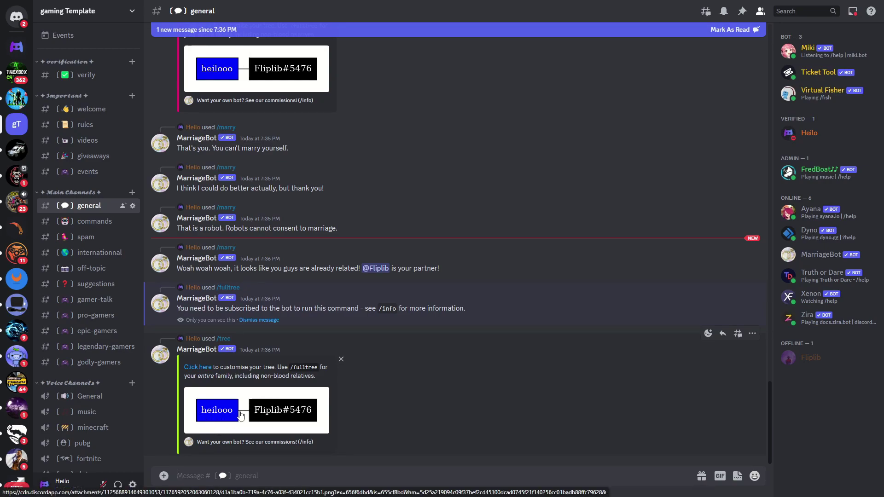
# - Compare the new family tree with the earlier one and view the profiles of MarriageBot and the offline member
pyautogui.scroll(5, 322, 377)
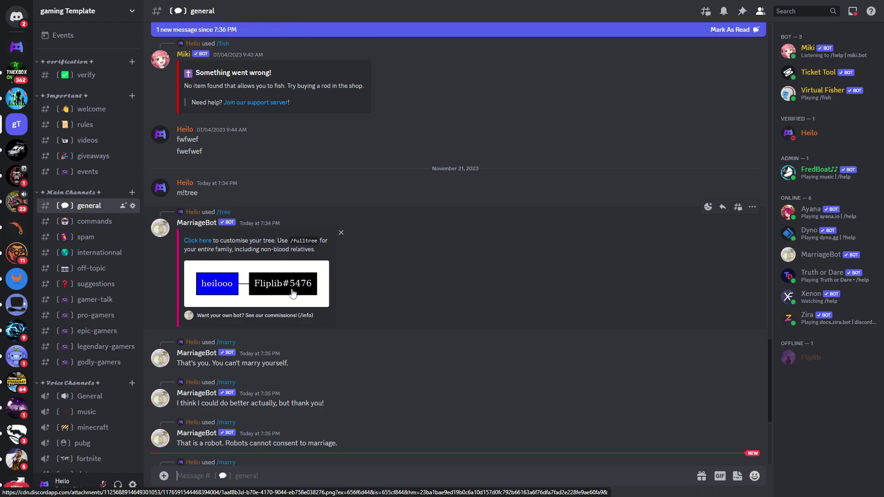
pyautogui.scroll(-5, 293, 293)
pyautogui.scroll(5, 357, 365)
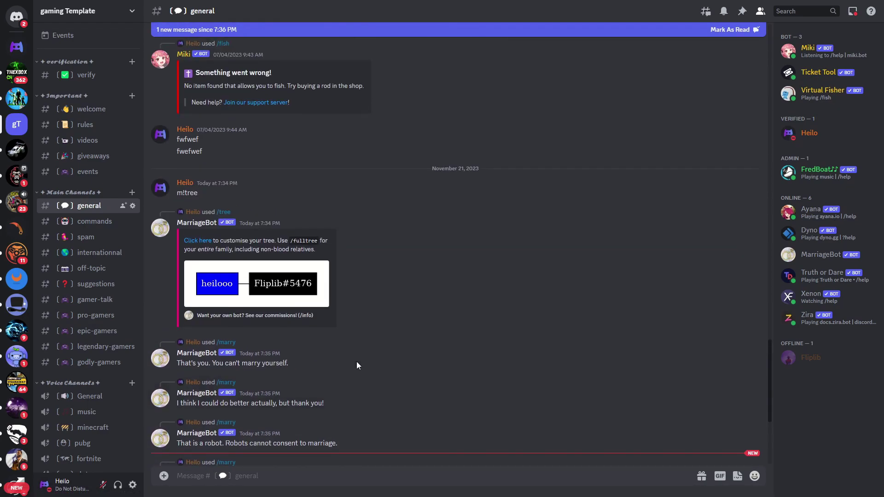
pyautogui.click(198, 224)
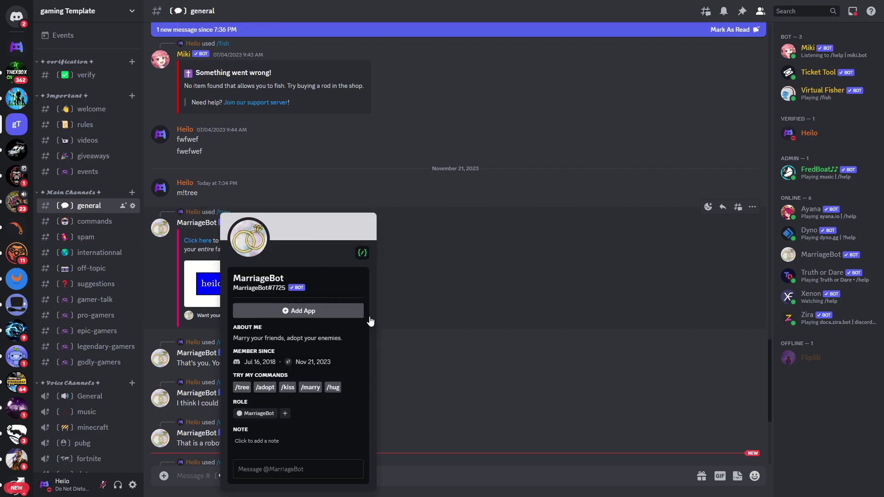
pyautogui.click(451, 286)
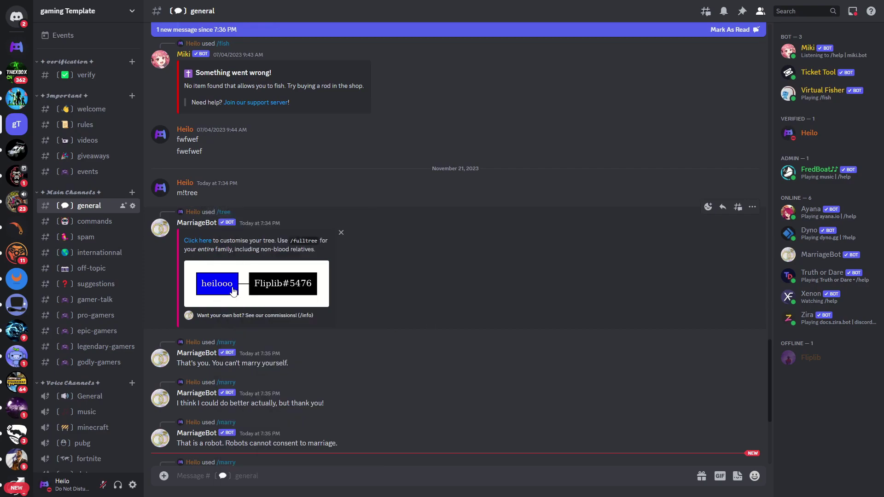
pyautogui.click(810, 357)
pyautogui.click(444, 275)
pyautogui.scroll(-2, 353, 341)
pyautogui.scroll(-2, 354, 341)
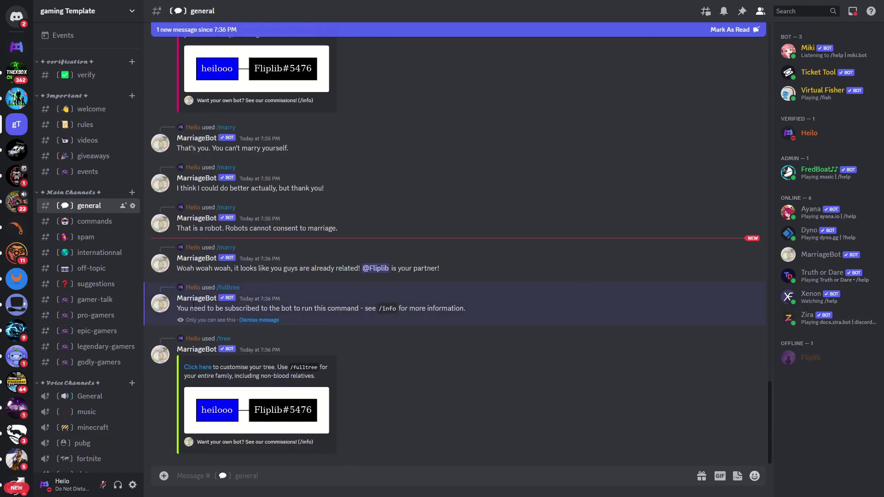
# - Reread MarriageBot's reply to the last /marry command and check it against both family tree images
pyautogui.tripleClick(193, 266)
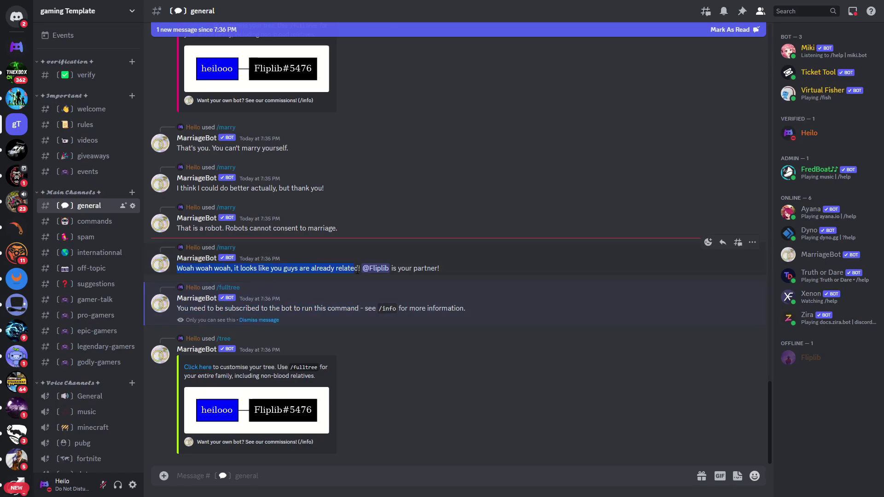
pyautogui.click(248, 267)
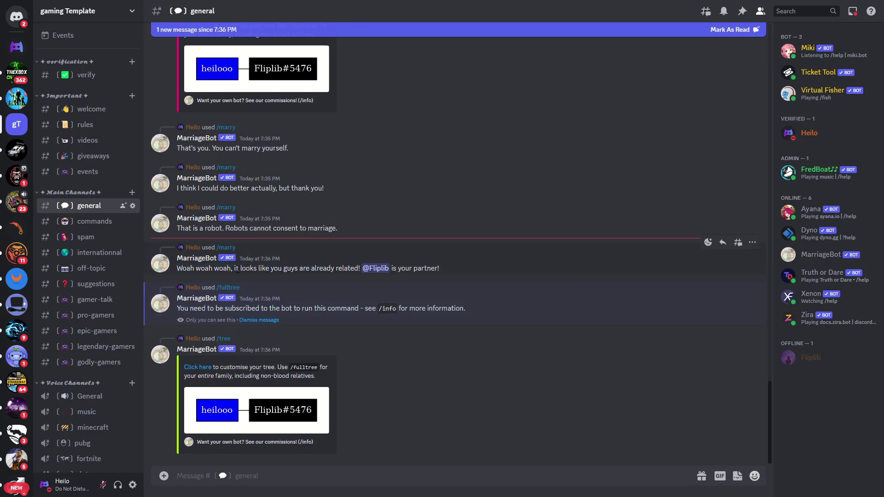
pyautogui.moveTo(237, 270); pyautogui.dragTo(343, 269)
pyautogui.click(307, 300)
pyautogui.scroll(2, 308, 300)
pyautogui.scroll(-3, 258, 313)
pyautogui.scroll(5, 243, 316)
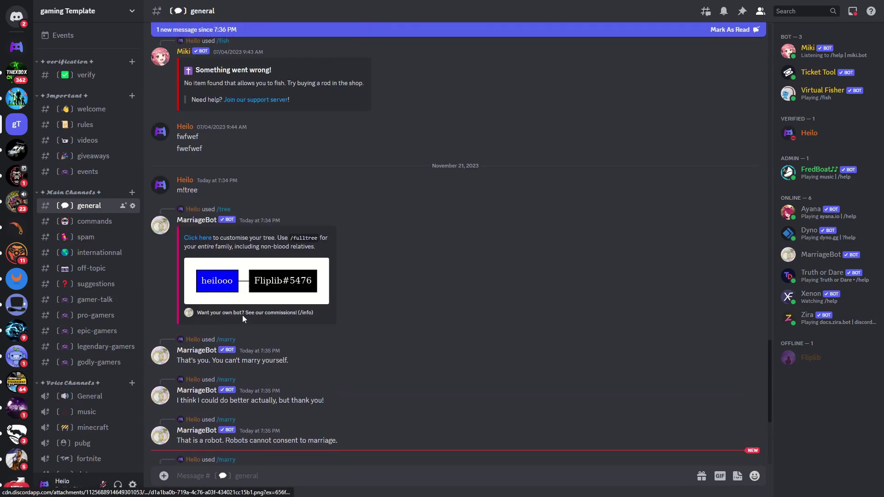
pyautogui.scroll(-5, 531, 338)
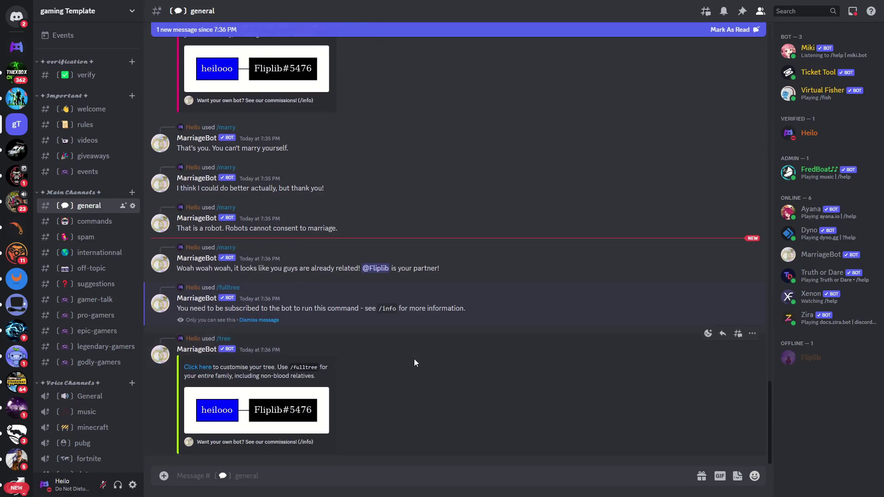